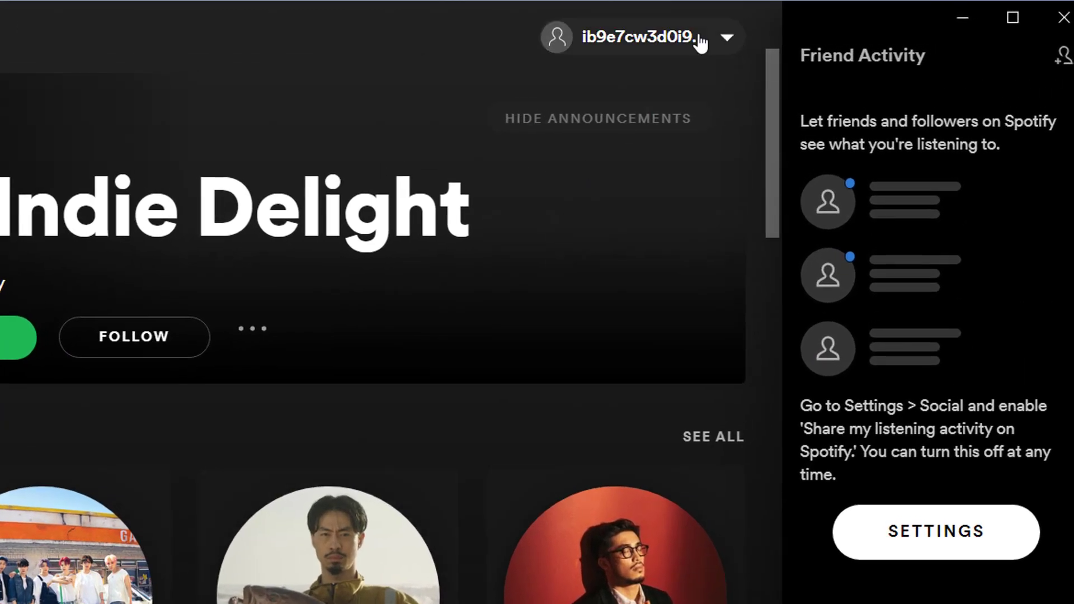
Step: Turn on Show Local Files in the settings and turn off the Downloads and Music Library song sources
{"action": "left_click", "coordinate": [700, 43]}
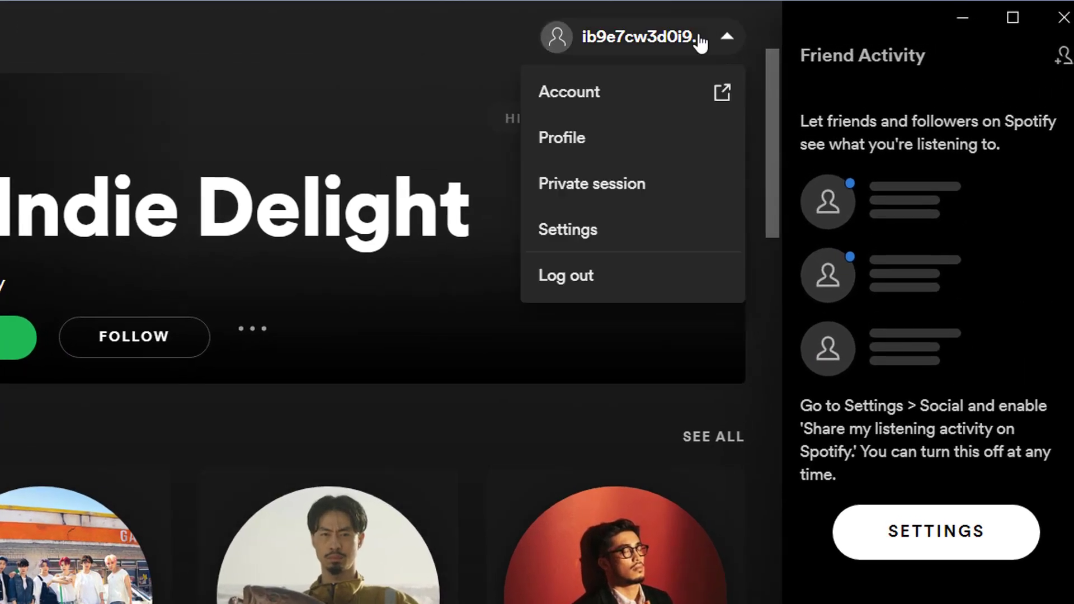
{"action": "left_click", "coordinate": [609, 231]}
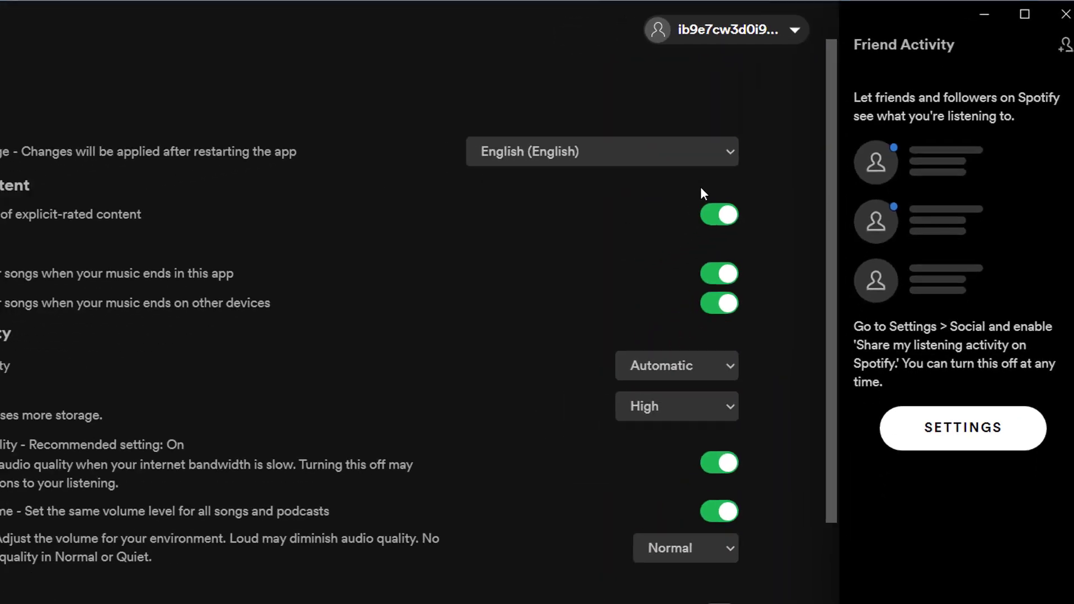
{"action": "scroll", "coordinate": [535, 230], "scroll_direction": "down", "scroll_amount": 3}
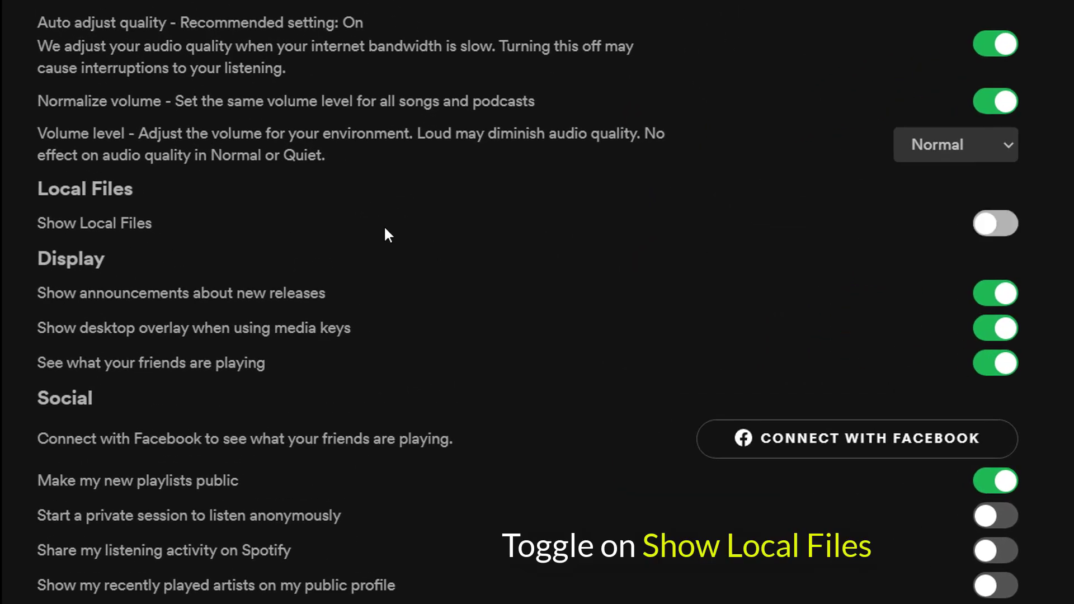
{"action": "left_click", "coordinate": [984, 228]}
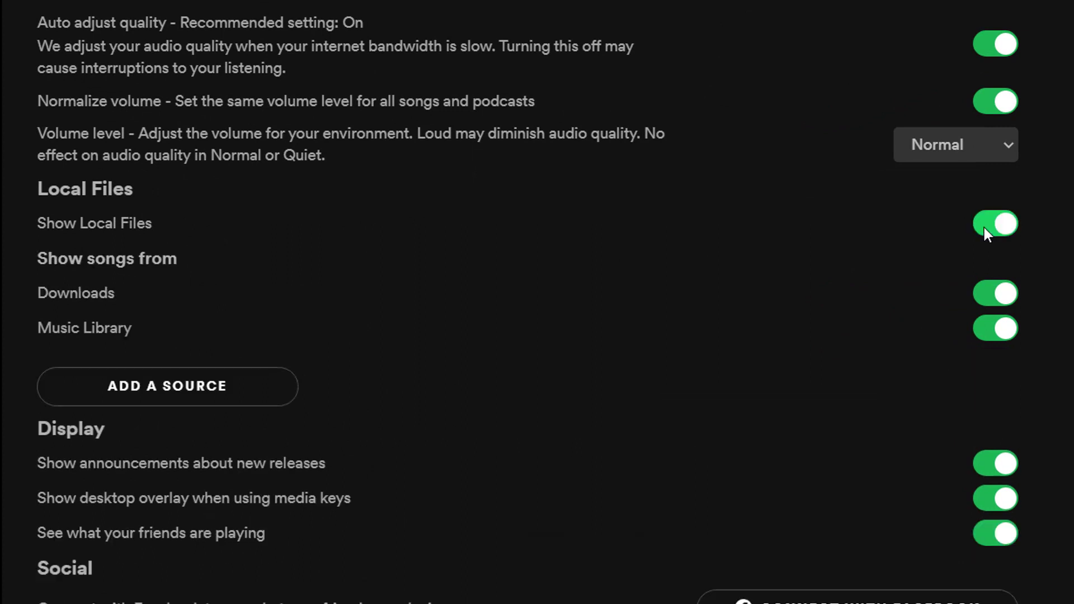
{"action": "left_click", "coordinate": [994, 290]}
{"action": "left_click", "coordinate": [1004, 326]}
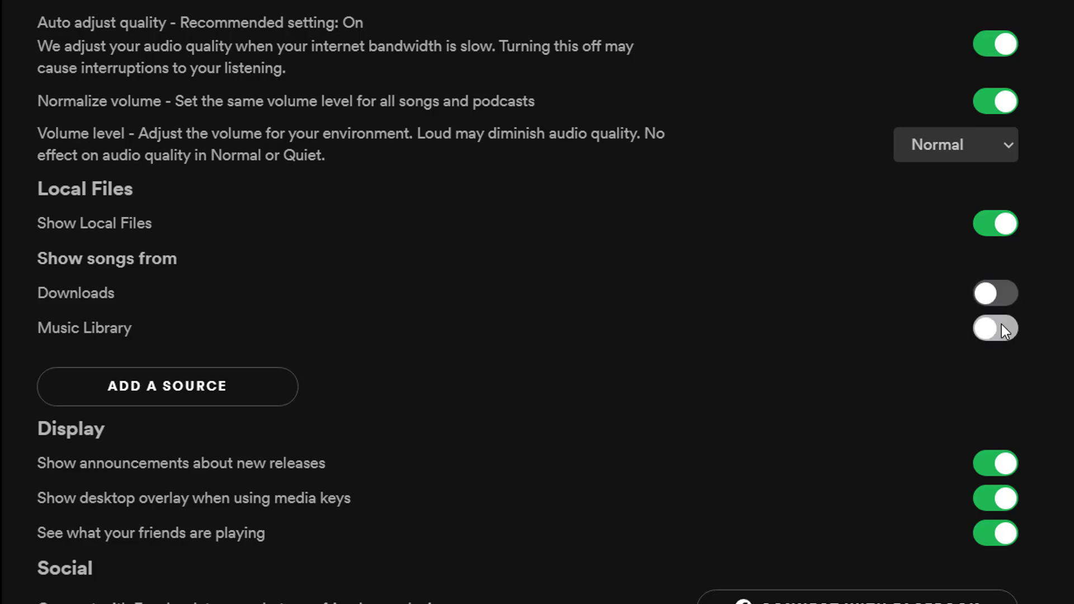
Step: Add the Music folder listed between msdownld.tmp and NAMVETRANH, on a drive under This PC, as a local files source
{"action": "left_click", "coordinate": [231, 399]}
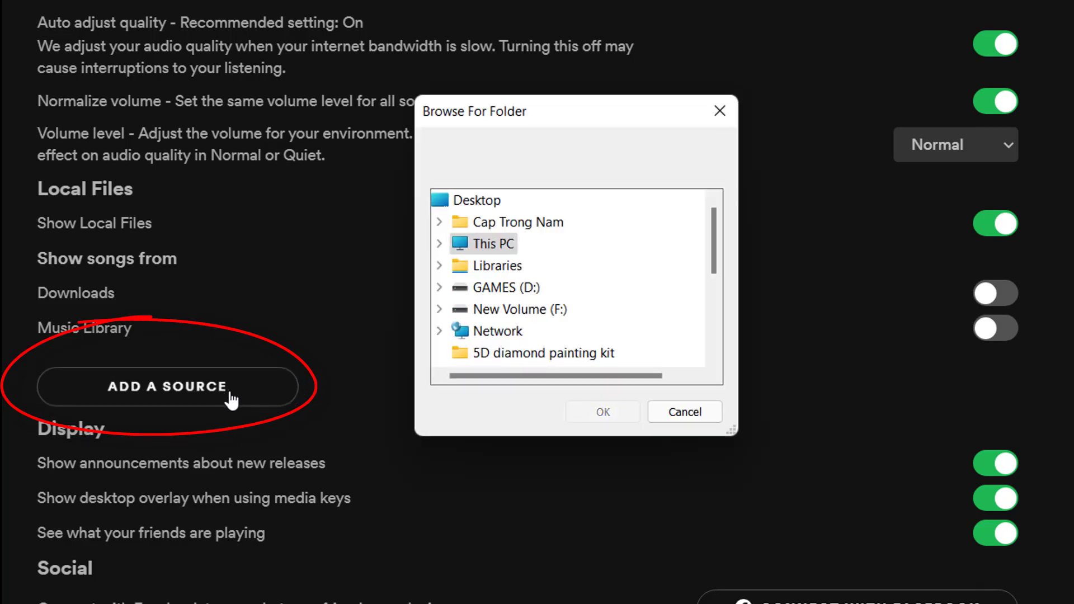
{"action": "double_click", "coordinate": [493, 245]}
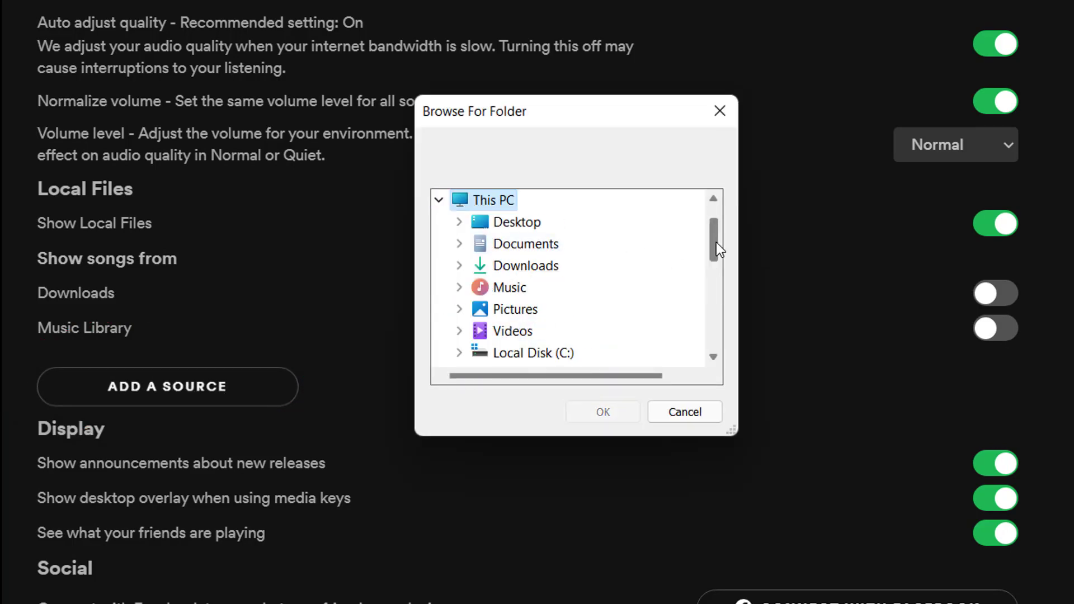
{"action": "scroll", "coordinate": [715, 243], "scroll_direction": "down", "scroll_amount": 1}
{"action": "double_click", "coordinate": [610, 288]}
{"action": "scroll", "coordinate": [632, 296], "scroll_direction": "down", "scroll_amount": 5}
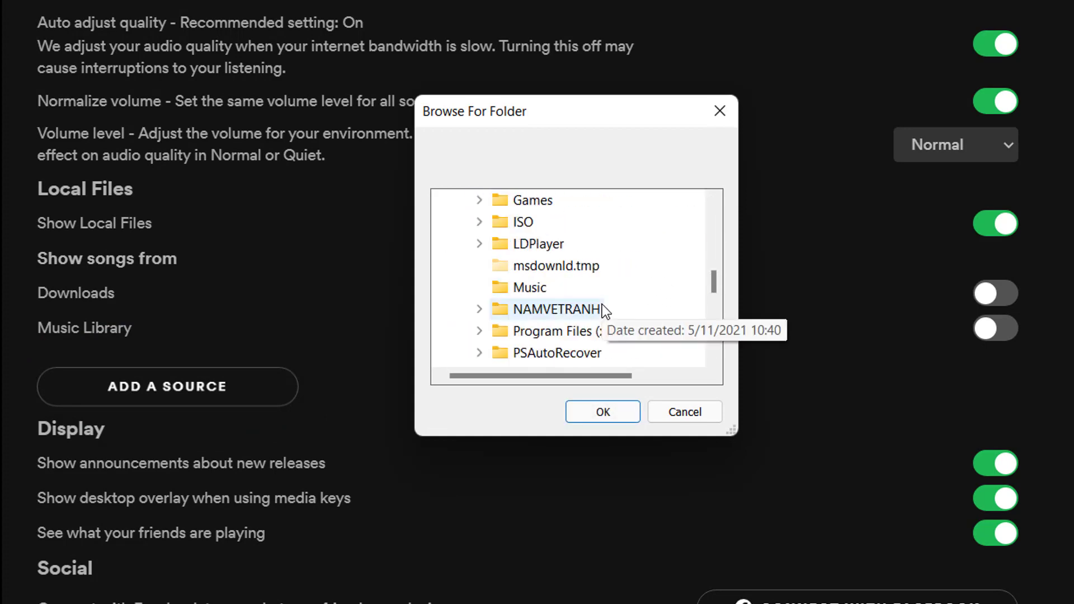
{"action": "left_click", "coordinate": [534, 288]}
{"action": "left_click", "coordinate": [612, 412]}
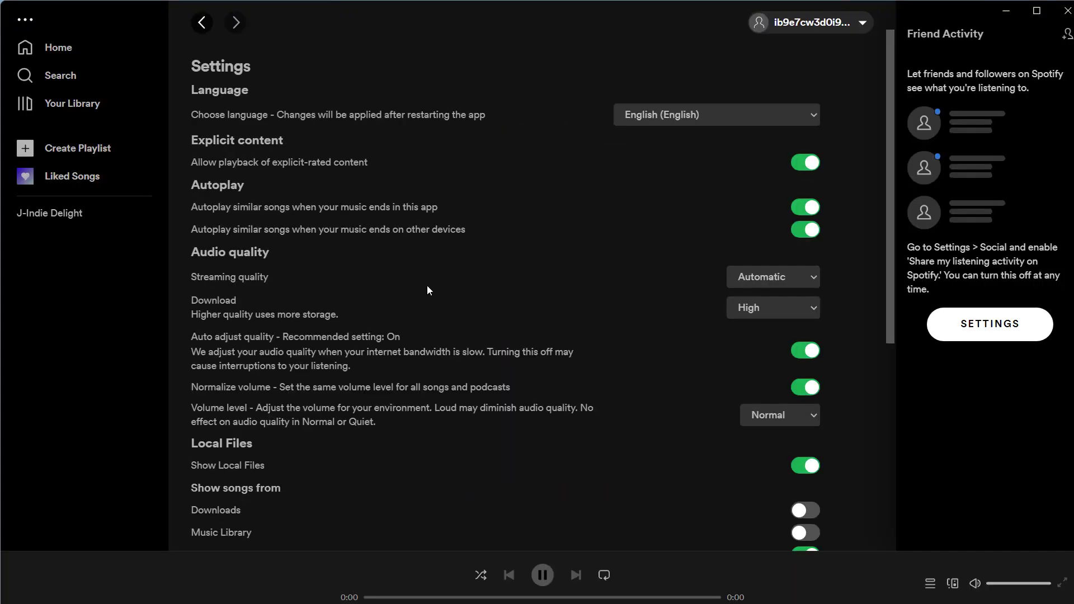
Step: Open the Local Files collection from Your Library
{"action": "left_click", "coordinate": [78, 108]}
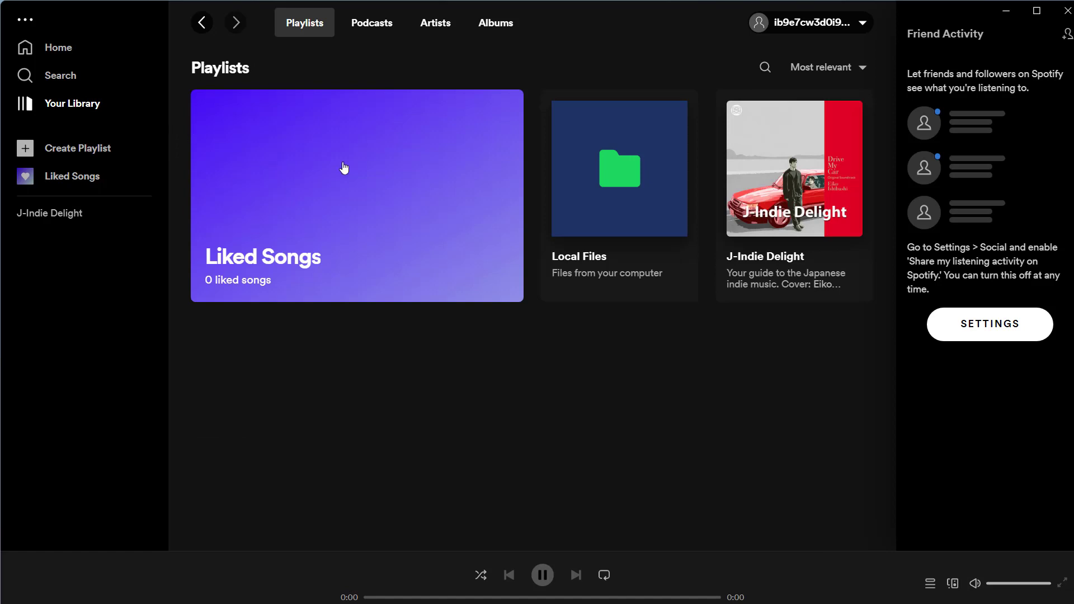
{"action": "mouse_move", "coordinate": [590, 188]}
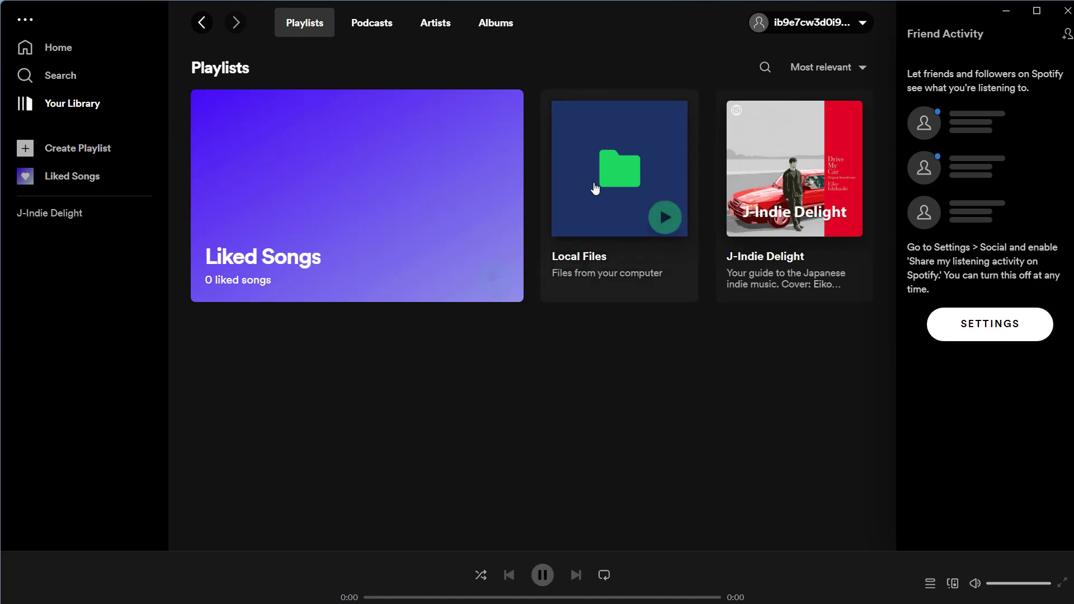
{"action": "left_click", "coordinate": [622, 189]}
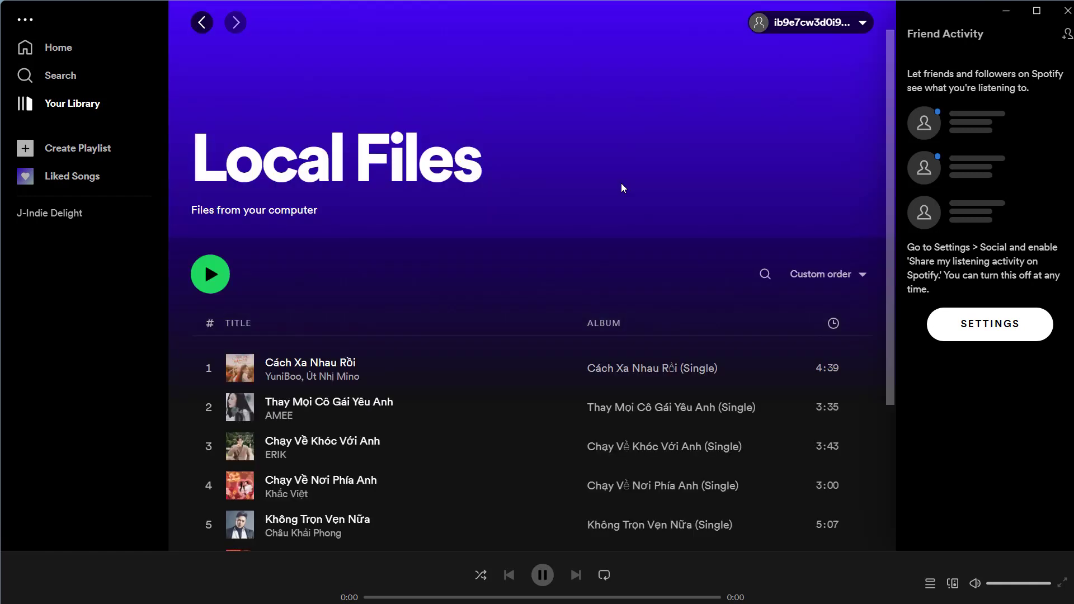
Step: Select all songs in Local Files and add them to a new playlist
{"action": "scroll", "coordinate": [500, 263], "scroll_direction": "down", "scroll_amount": 4}
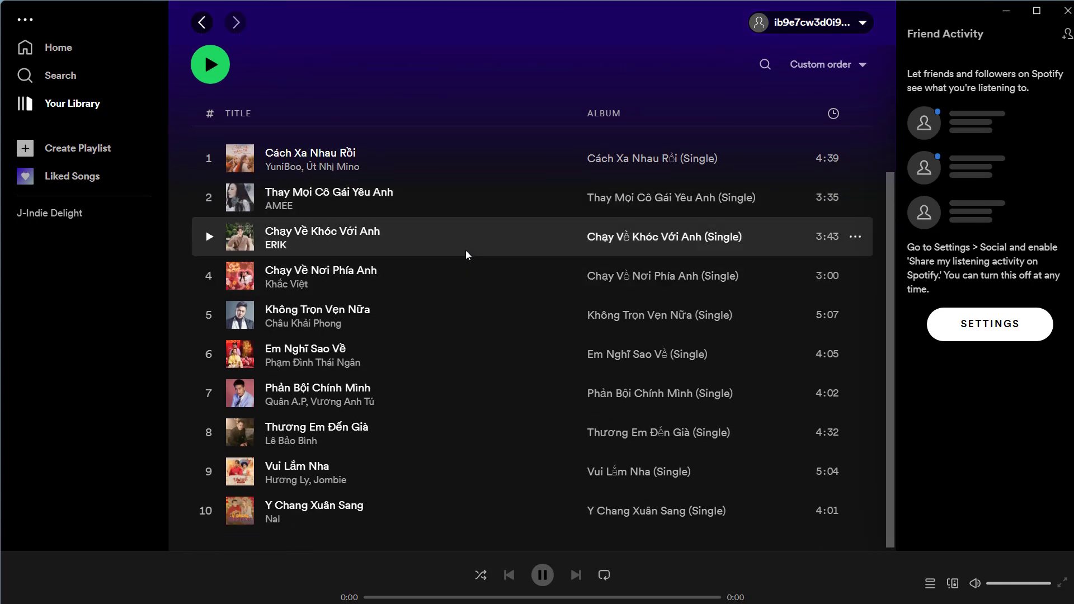
{"action": "key", "text": "ctrl+a"}
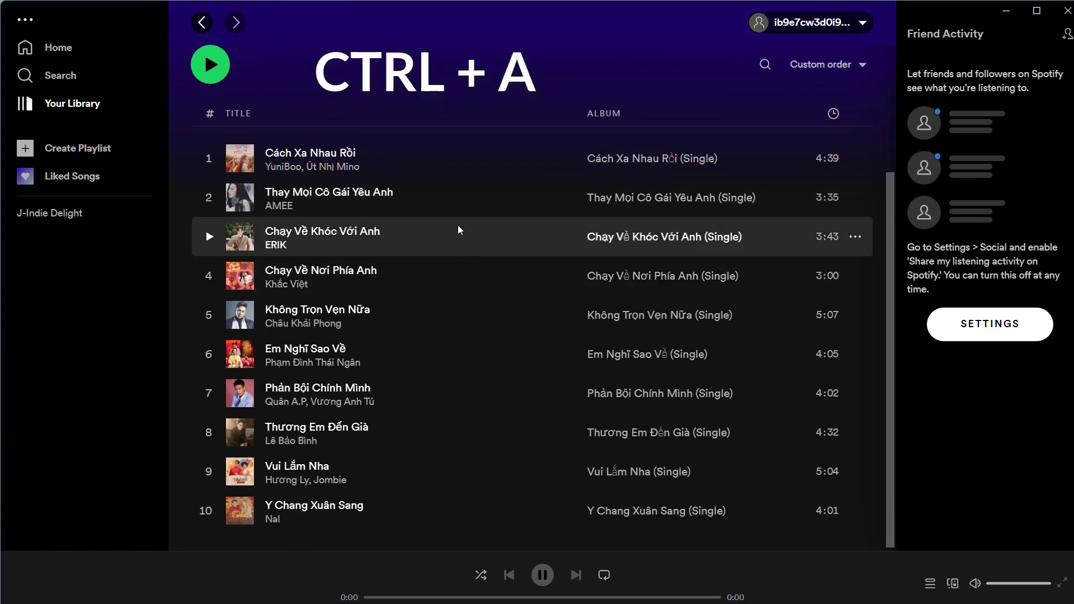
{"action": "key", "text": "ctrl+a"}
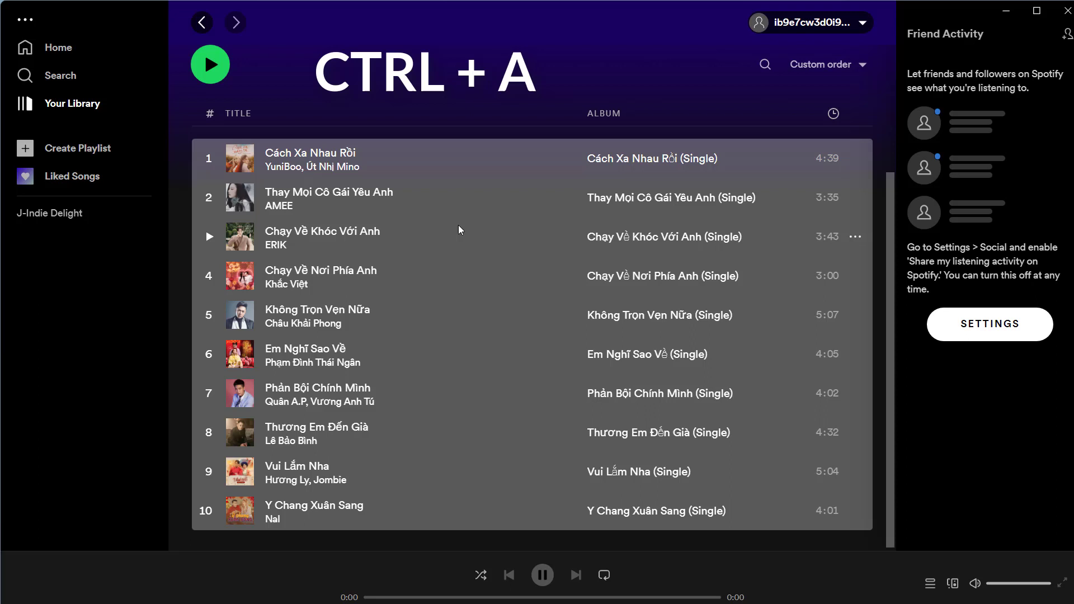
{"action": "right_click", "coordinate": [459, 226]}
{"action": "mouse_move", "coordinate": [556, 278]}
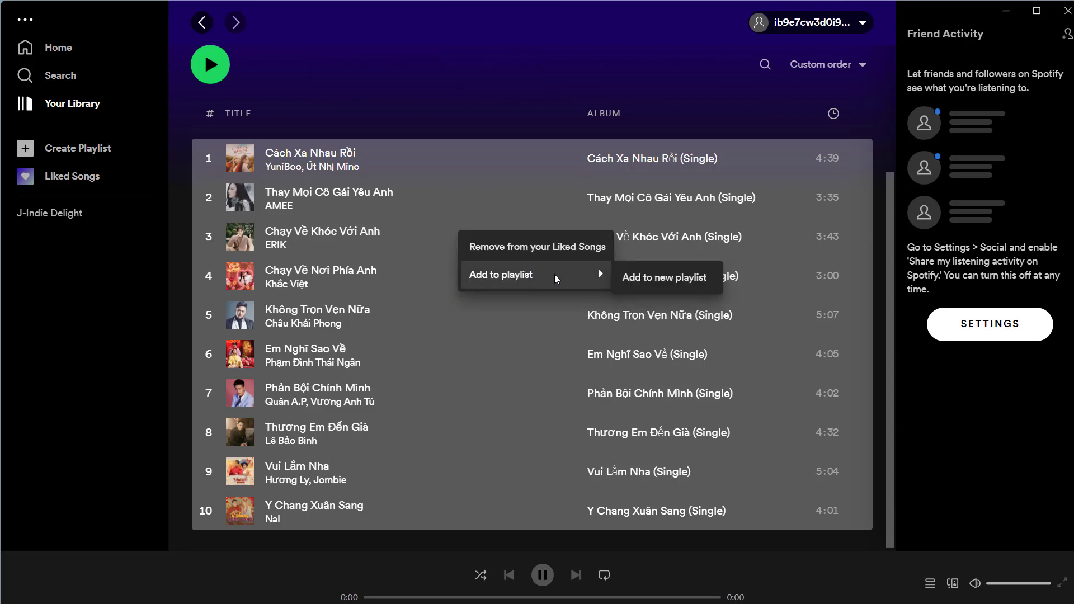
{"action": "left_click", "coordinate": [653, 279]}
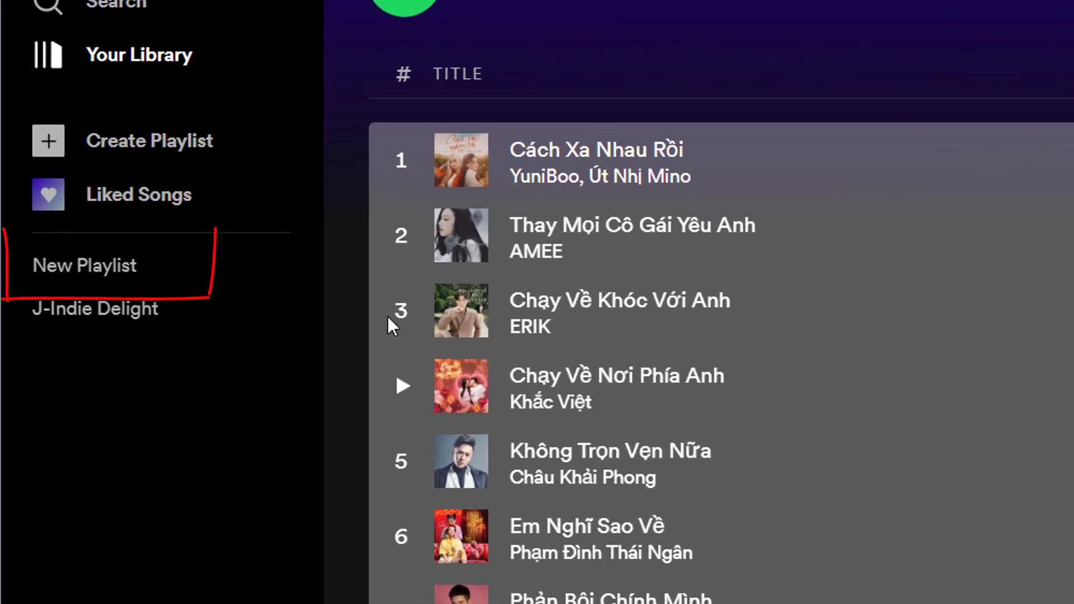
Step: Open New Playlist and download all of its songs
{"action": "left_click", "coordinate": [115, 266]}
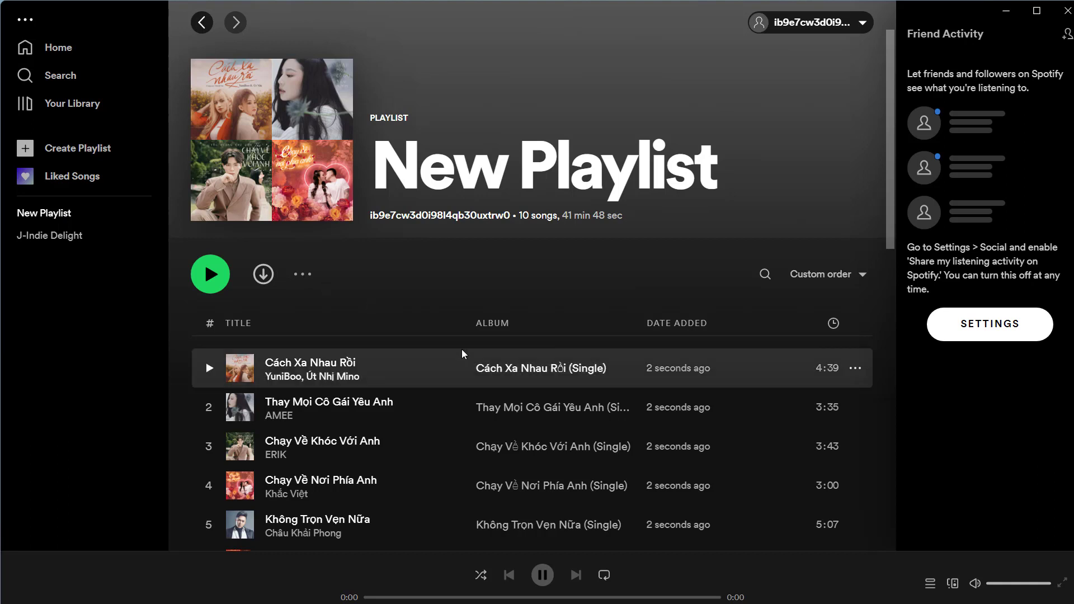
{"action": "scroll", "coordinate": [462, 350], "scroll_direction": "down", "scroll_amount": 1}
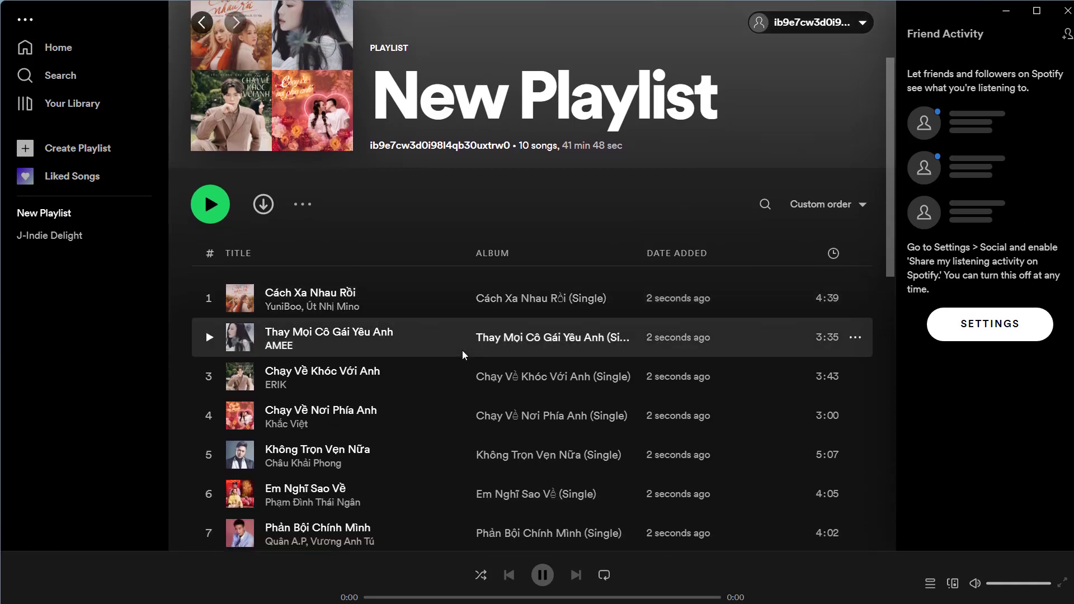
{"action": "scroll", "coordinate": [462, 350], "scroll_direction": "down", "scroll_amount": 1}
{"action": "scroll", "coordinate": [470, 335], "scroll_direction": "up", "scroll_amount": 1}
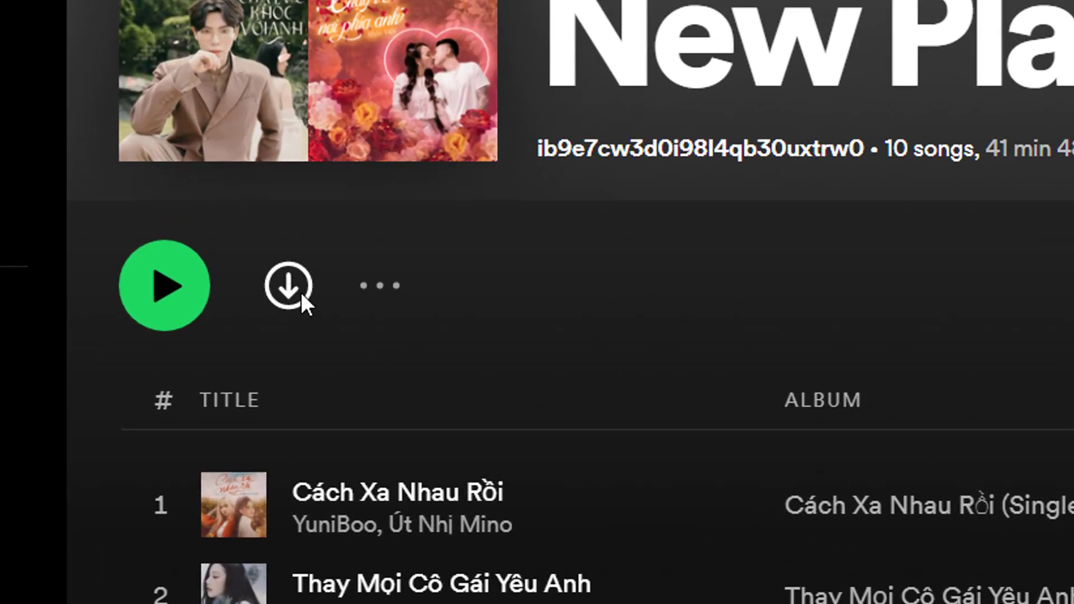
{"action": "left_click", "coordinate": [301, 292]}
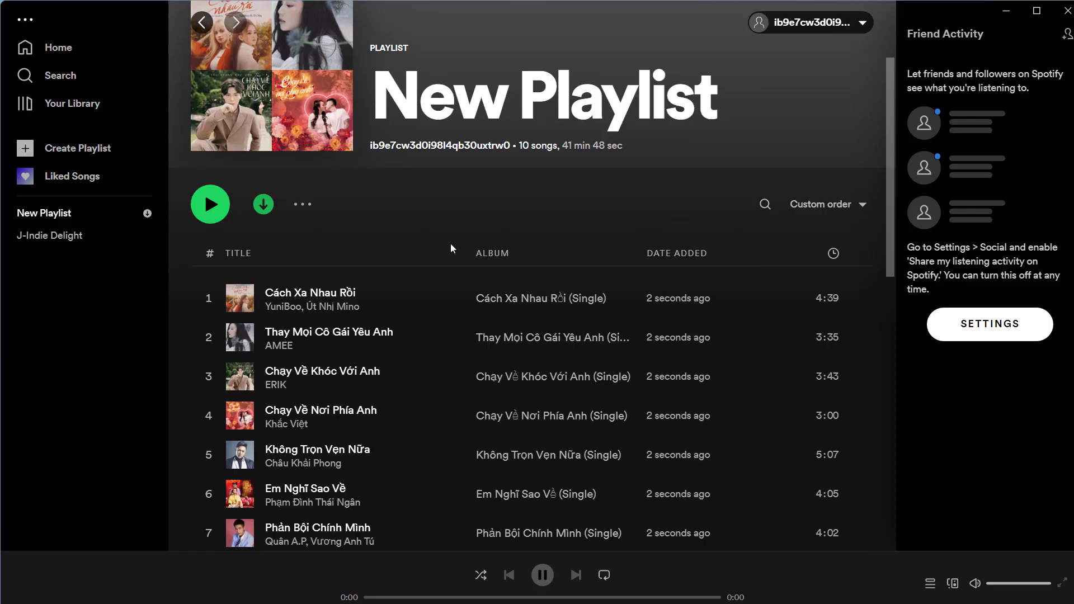
Step: Minimize Spotify, search Windows for "windows defender firewall" and open Windows Defender Firewall
{"action": "left_click", "coordinate": [1007, 10]}
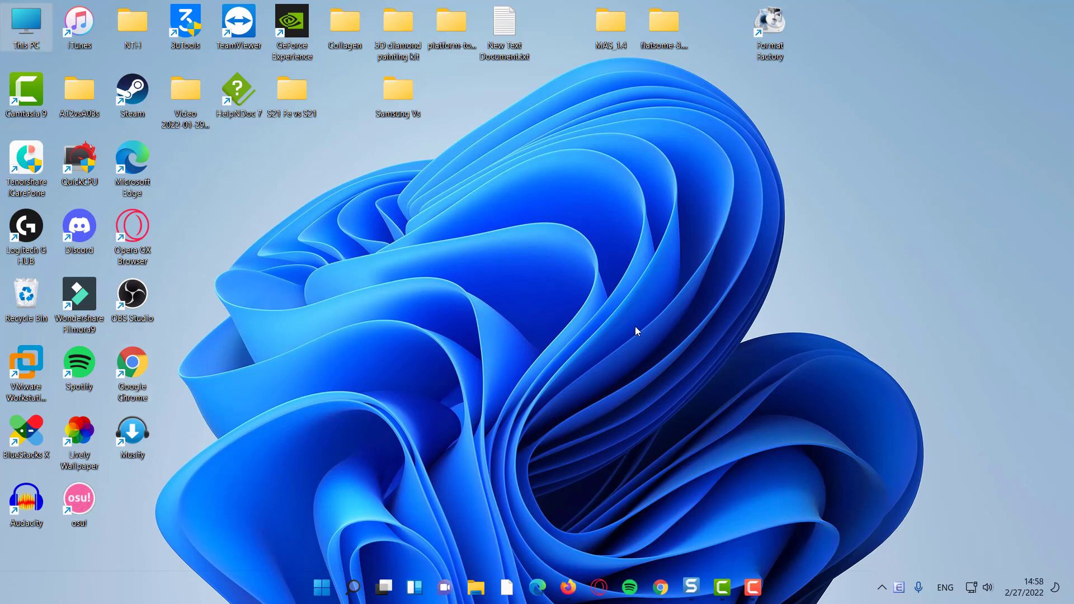
{"action": "left_click", "coordinate": [321, 586]}
{"action": "left_click", "coordinate": [439, 93]}
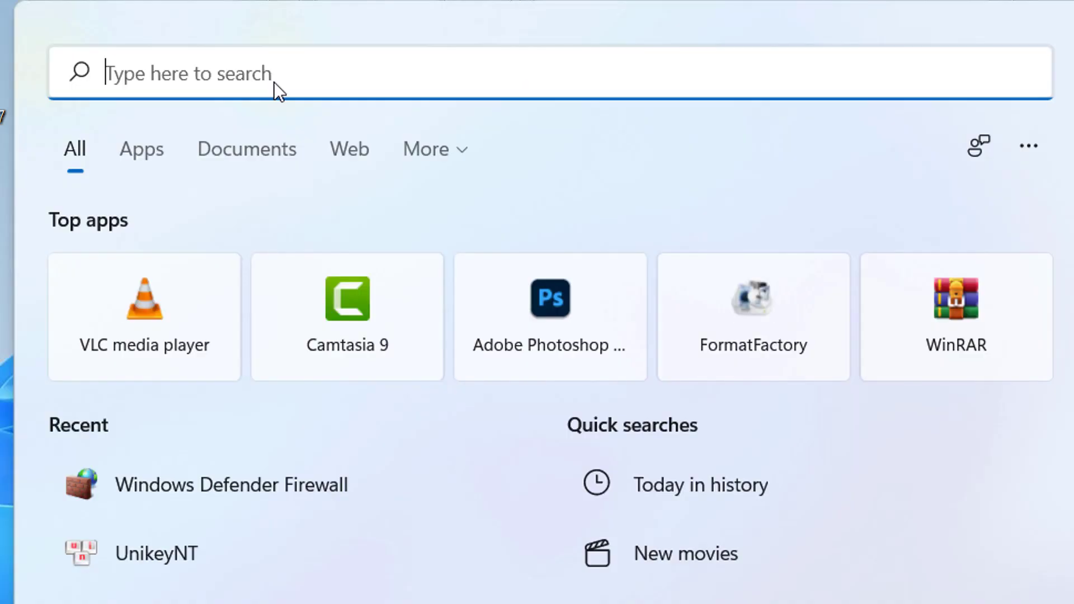
{"action": "type", "text": "windows defende"}
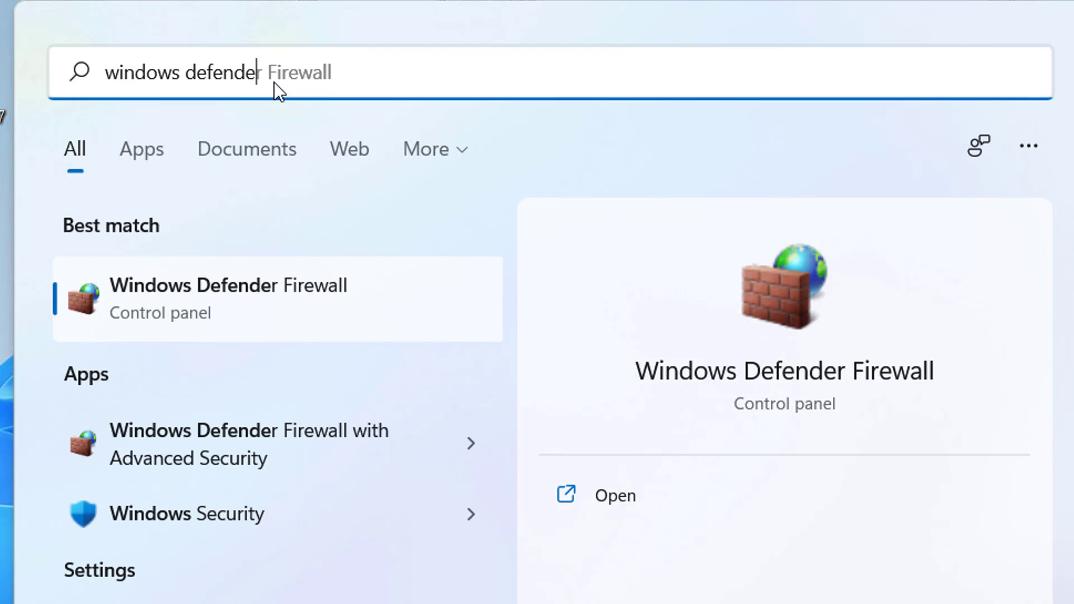
{"action": "type", "text": "r firewall"}
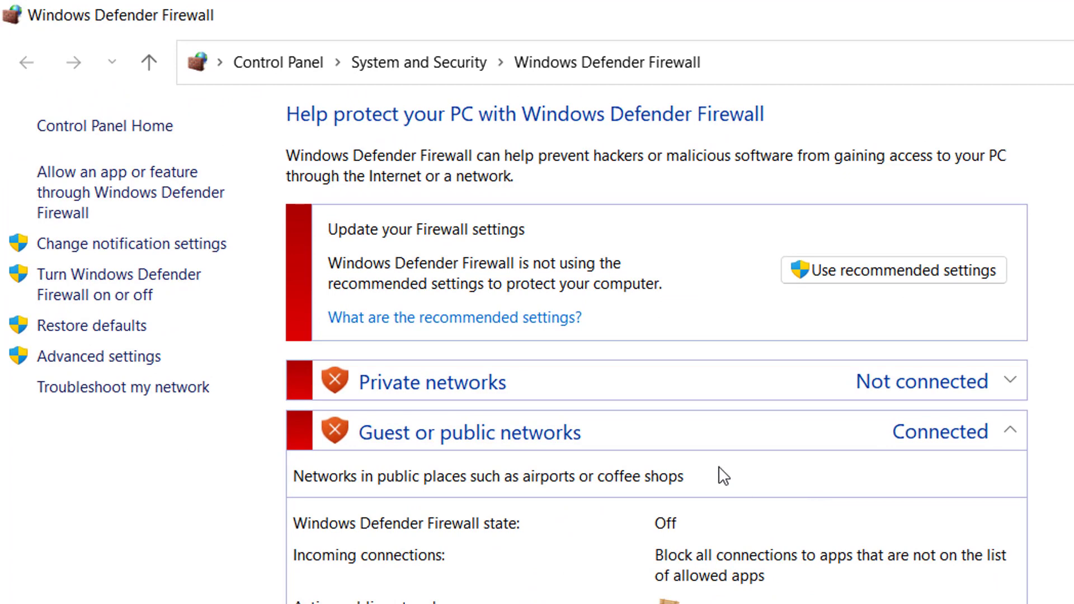
Step: Unlock the firewall's allowed apps list for changes and allow Spotify on private networks
{"action": "left_click", "coordinate": [169, 201]}
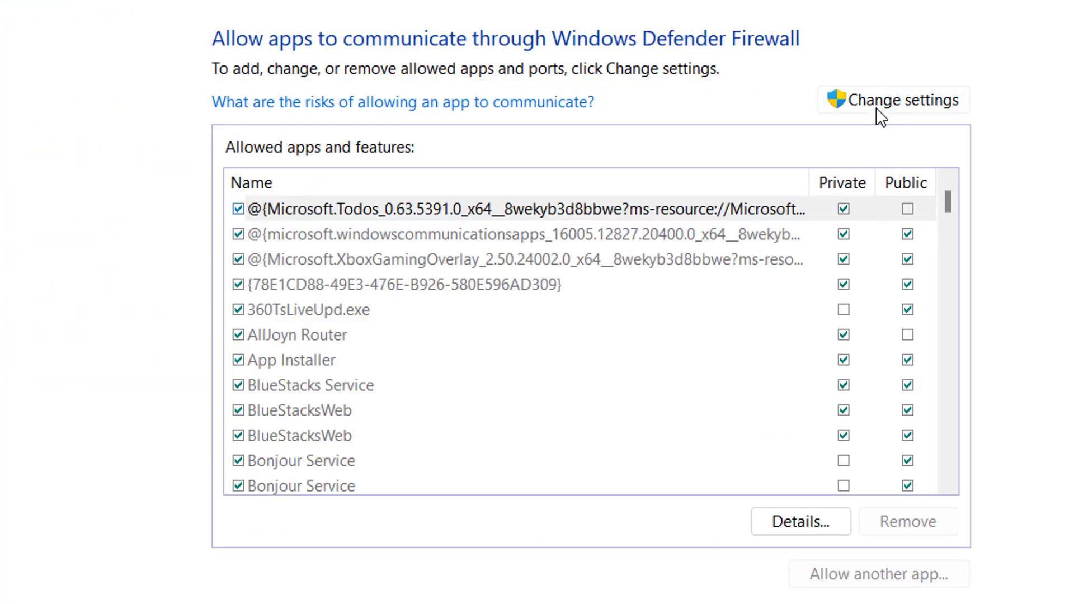
{"action": "left_click", "coordinate": [876, 108]}
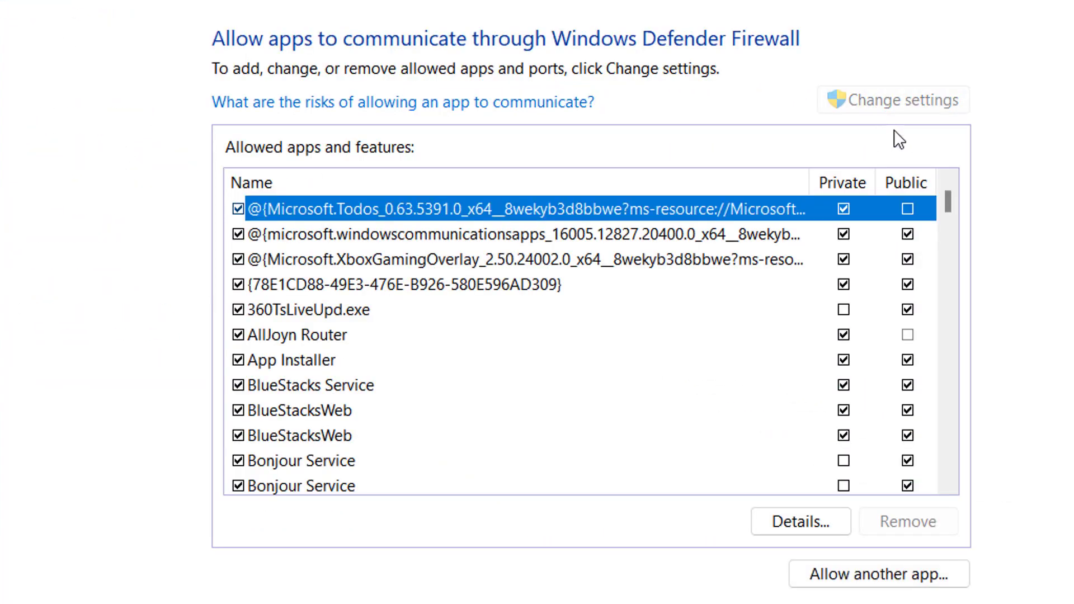
{"action": "left_click_drag", "start_coordinate": [944, 203], "coordinate": [951, 372]}
{"action": "scroll", "coordinate": [488, 265], "scroll_direction": "down", "scroll_amount": 3}
{"action": "scroll", "coordinate": [482, 276], "scroll_direction": "up", "scroll_amount": 1}
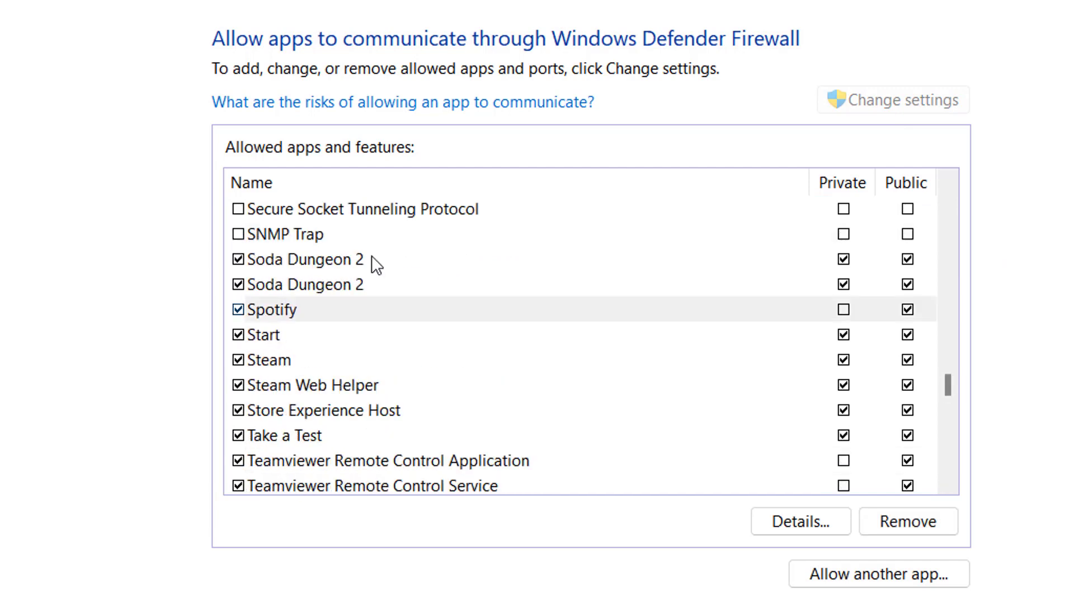
{"action": "left_click", "coordinate": [843, 310]}
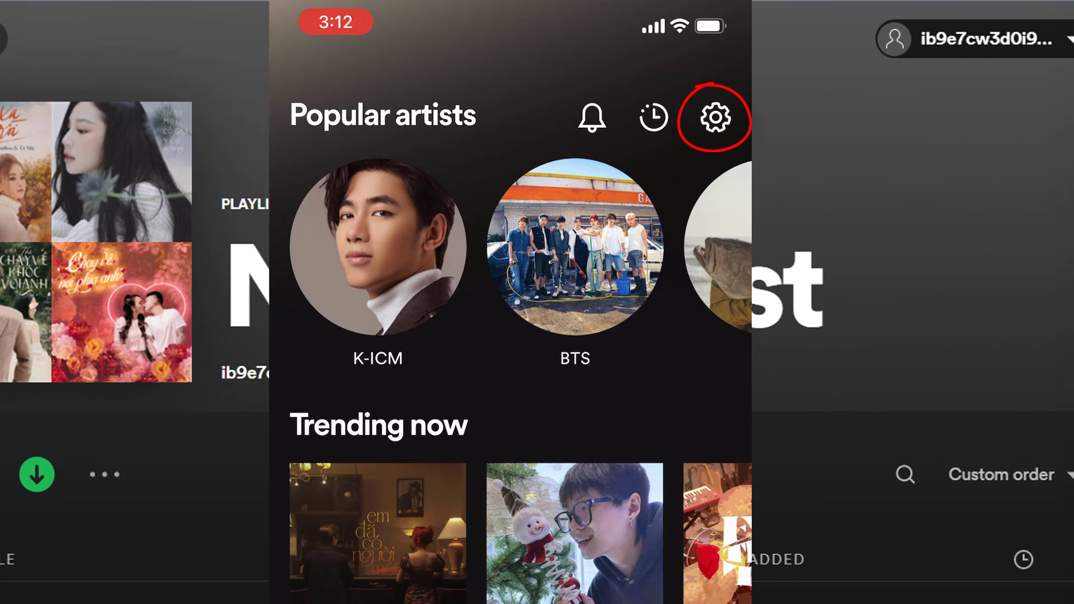
Step: Switch to the Spotify phone app, turn on Local audio files in its settings and open New Playlist from Your Library
{"action": "left_click", "coordinate": [716, 118]}
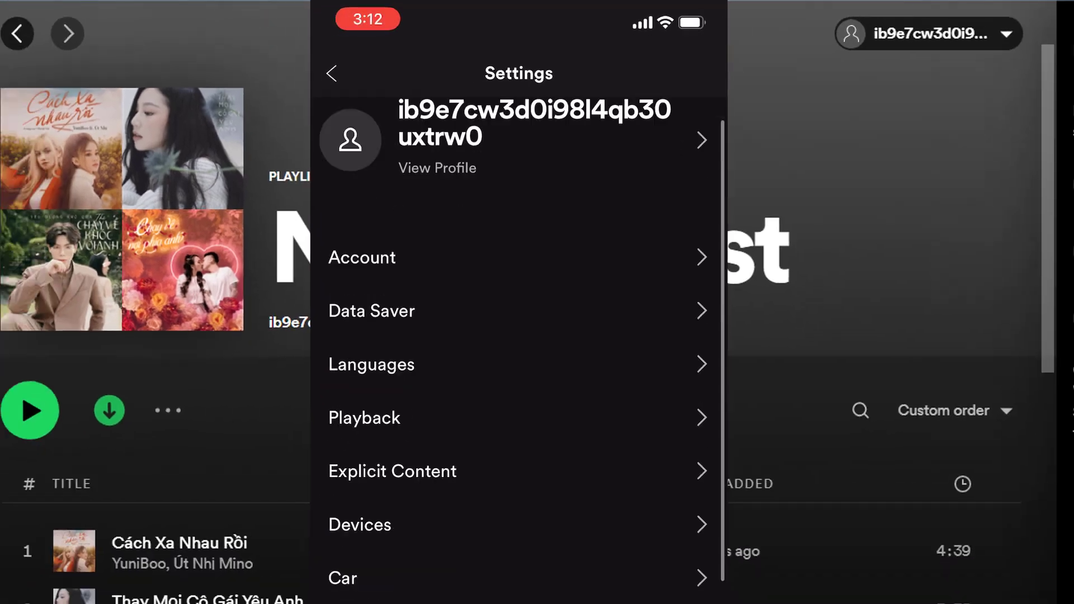
{"action": "scroll", "coordinate": [510, 392], "scroll_direction": "down", "scroll_amount": 5}
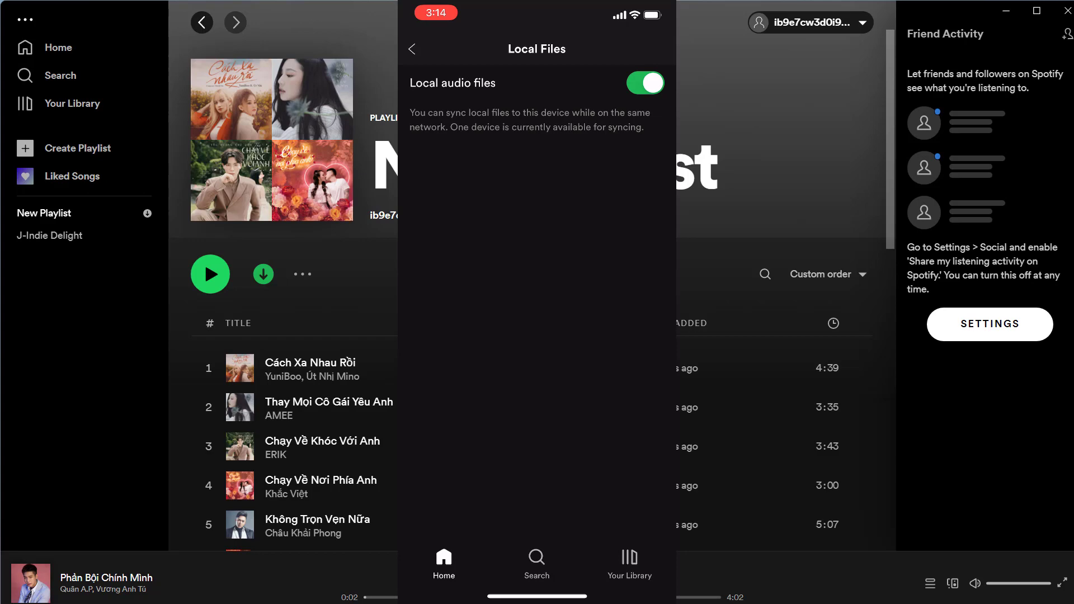
{"action": "left_click", "coordinate": [629, 559]}
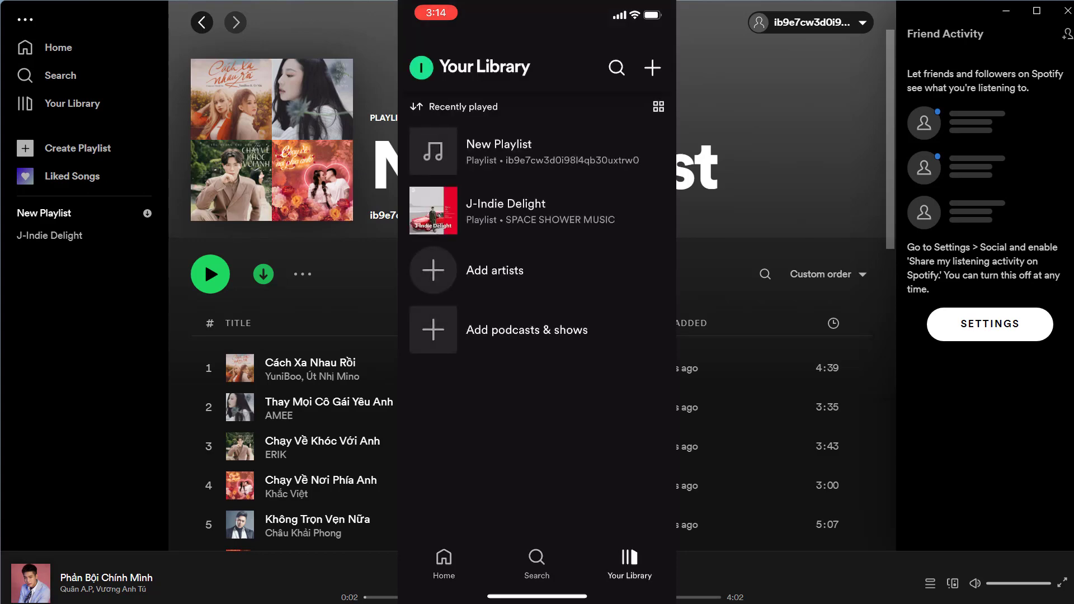
{"action": "left_click", "coordinate": [498, 151]}
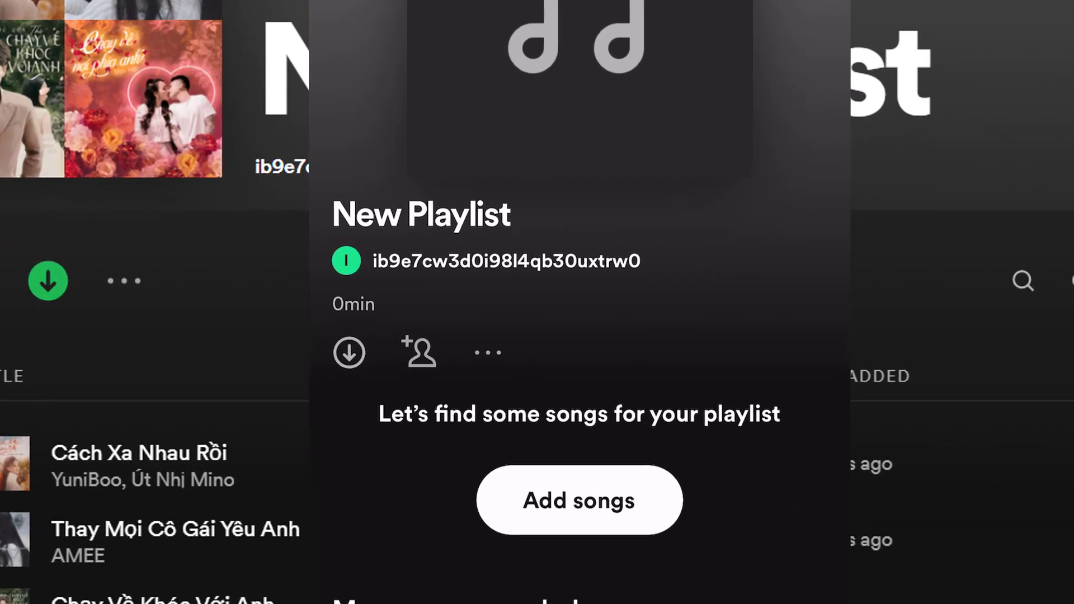